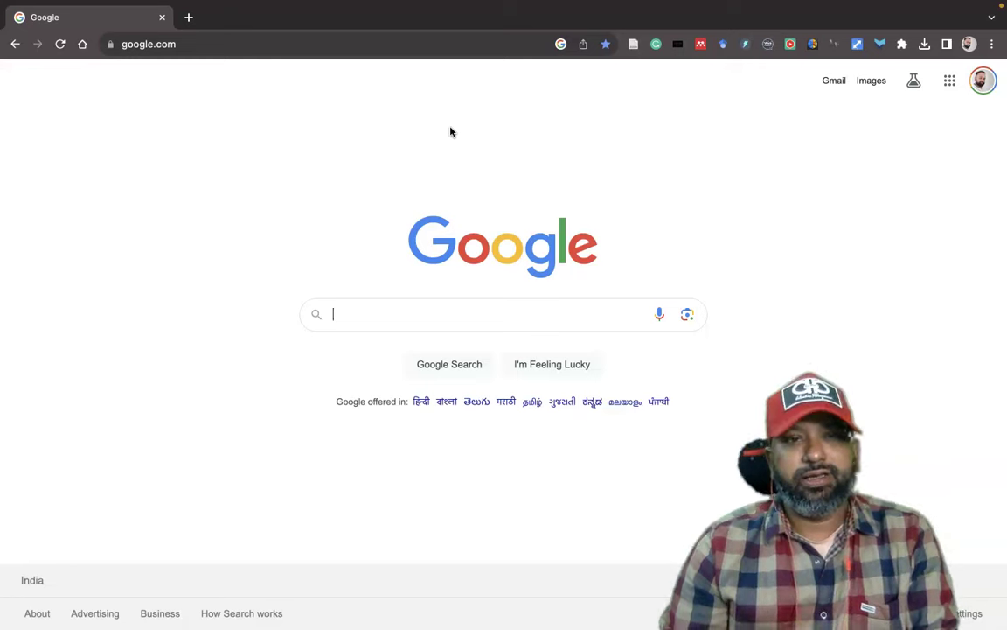
- Search Google for 'pi.ai' and open the 'Pi, your personal AI' result
{"action": "left_click", "coordinate": [452, 130]}
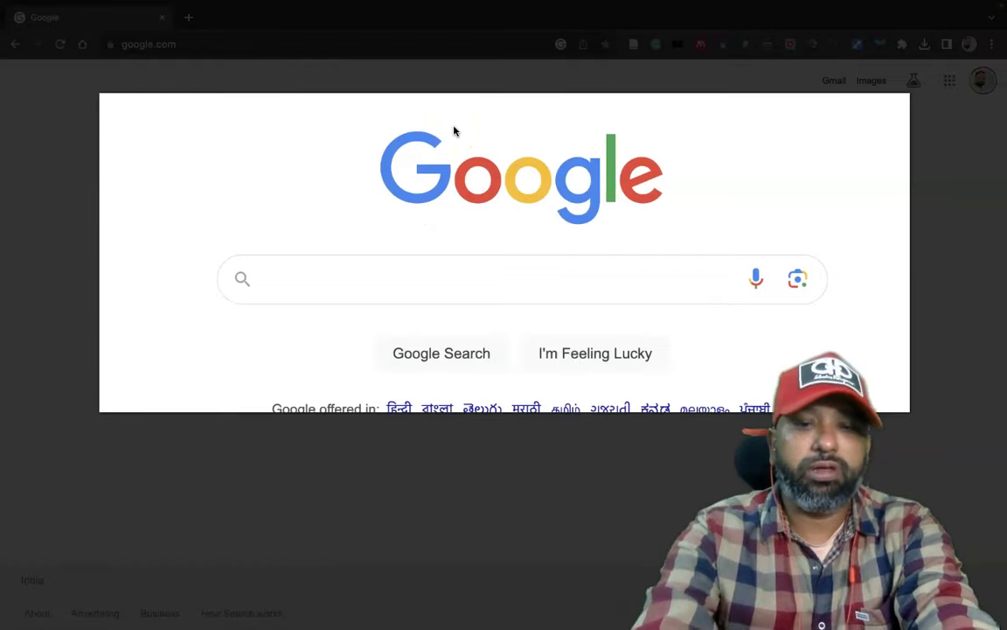
{"action": "left_click", "coordinate": [266, 279]}
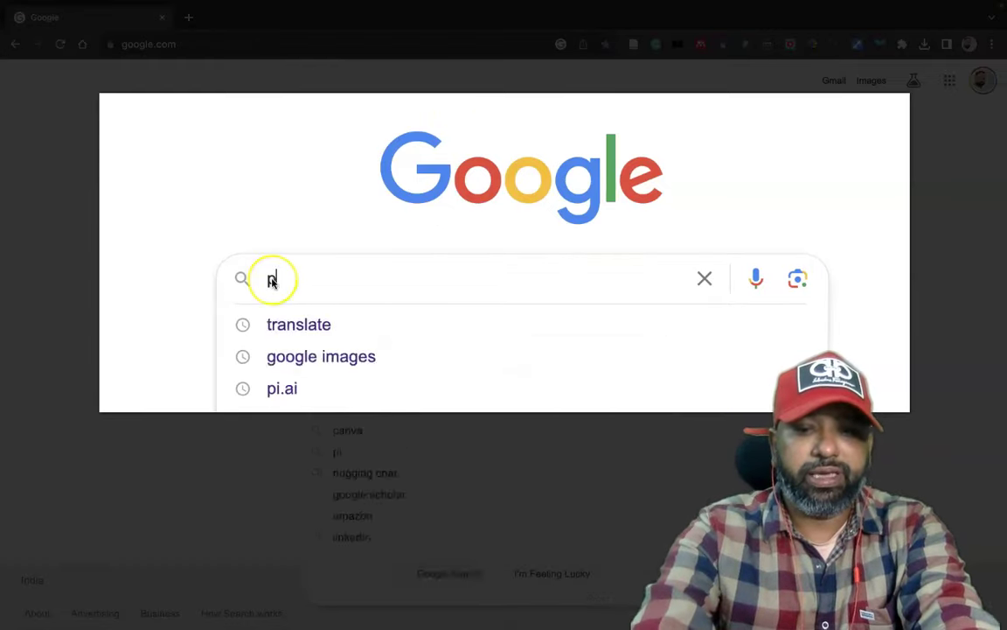
{"action": "type", "text": "pi.ai"}
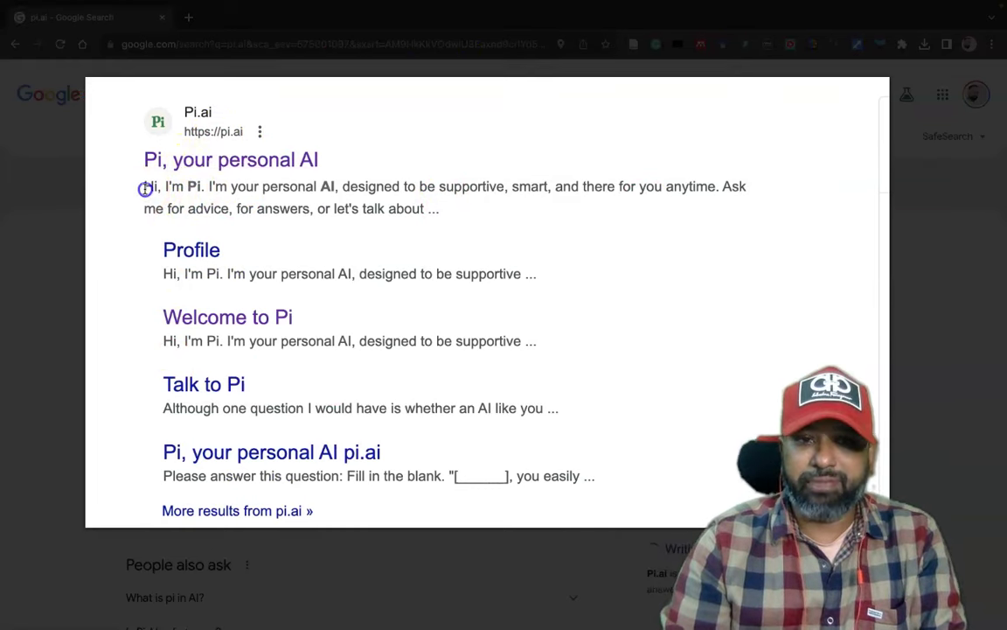
{"action": "left_click_drag", "start_coordinate": [144, 186], "coordinate": [454, 210]}
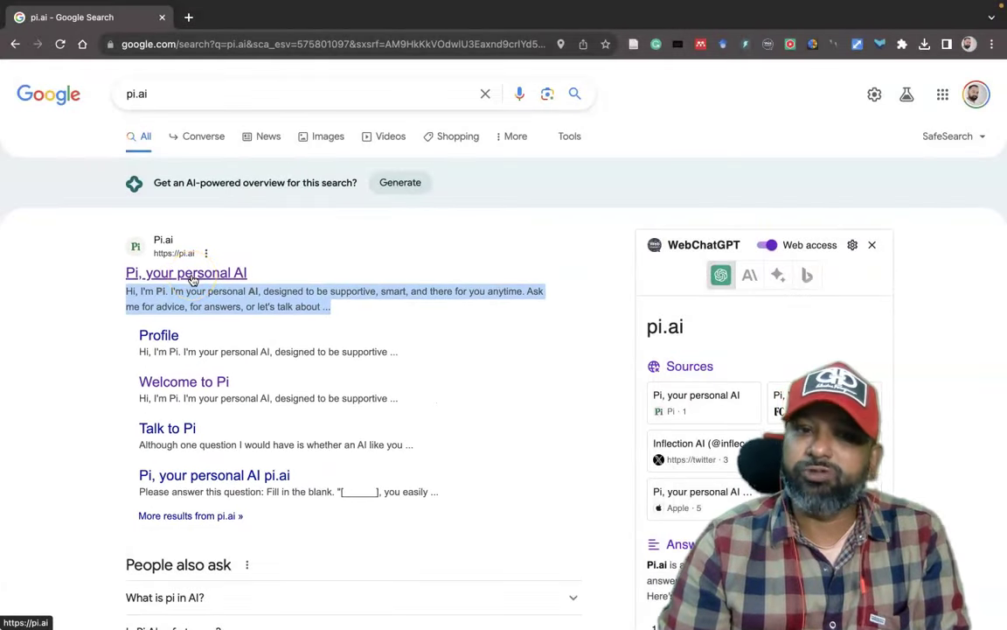
{"action": "left_click", "coordinate": [192, 278]}
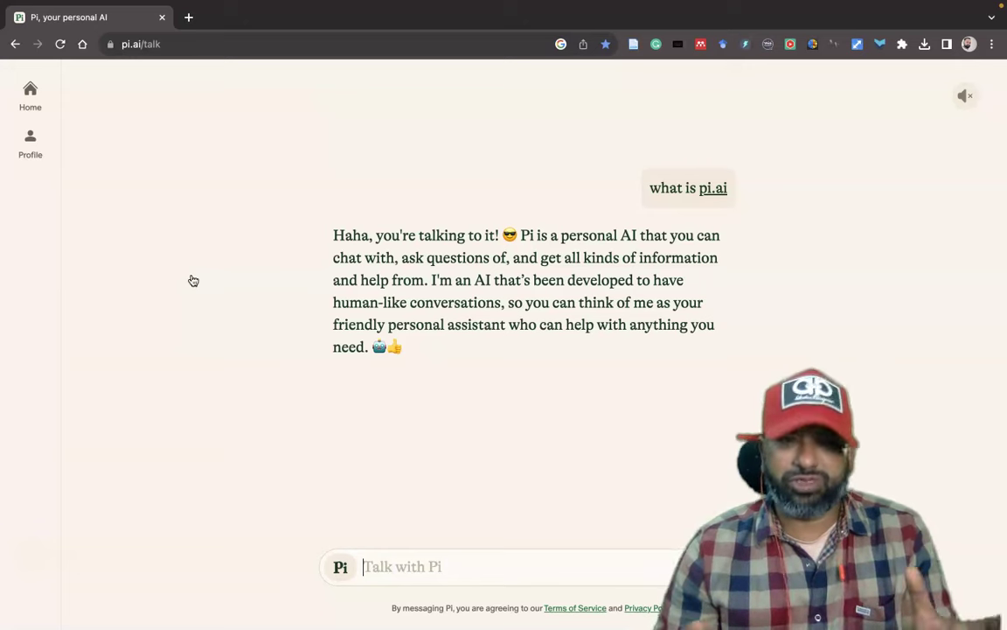
- Show Pi's Home panel, browse the Welcome to Pi topic cards, and return to the top
{"action": "left_click", "coordinate": [30, 90]}
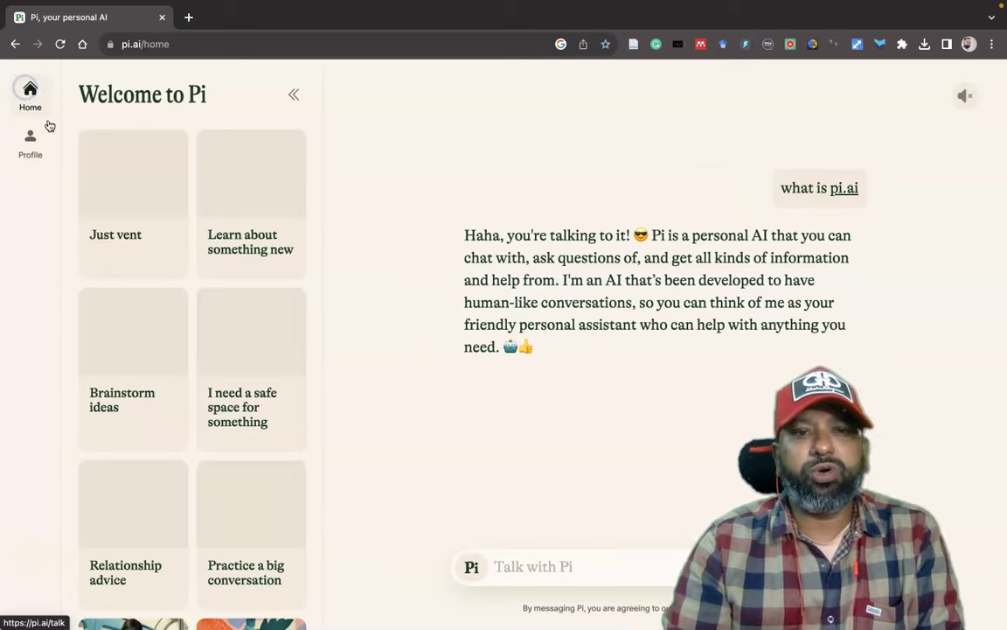
{"action": "scroll", "coordinate": [200, 281], "scroll_direction": "down", "scroll_amount": 5}
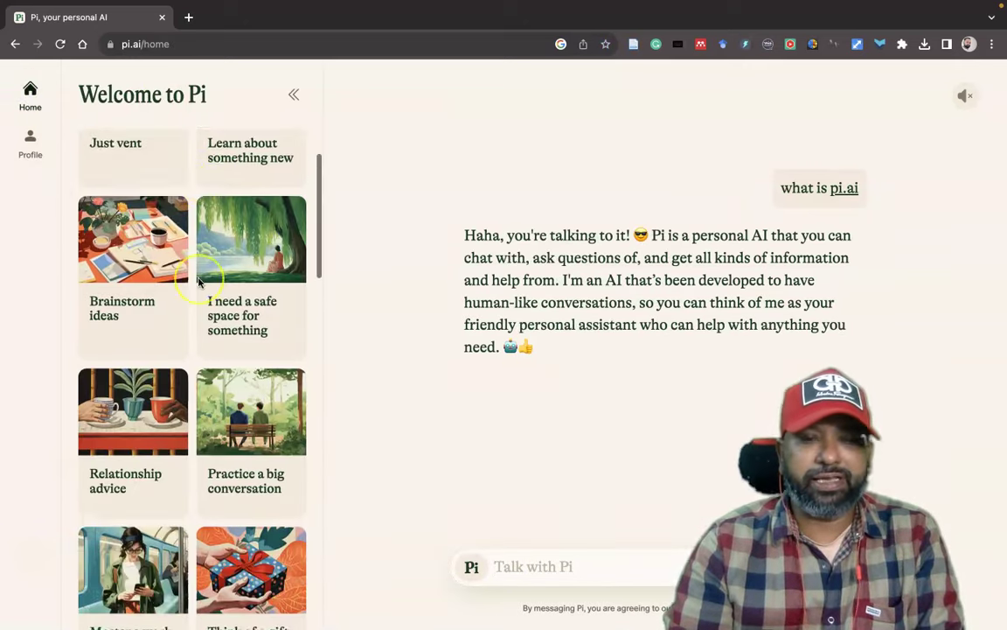
{"action": "scroll", "coordinate": [200, 281], "scroll_direction": "down", "scroll_amount": 14}
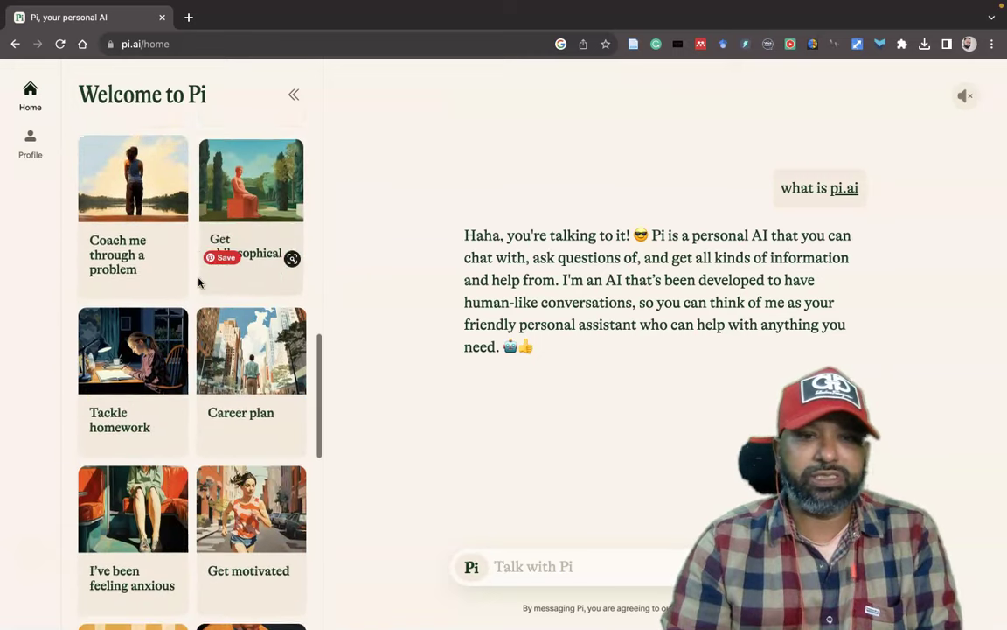
{"action": "scroll", "coordinate": [199, 281], "scroll_direction": "down", "scroll_amount": 4}
{"action": "scroll", "coordinate": [198, 284], "scroll_direction": "up", "scroll_amount": 4}
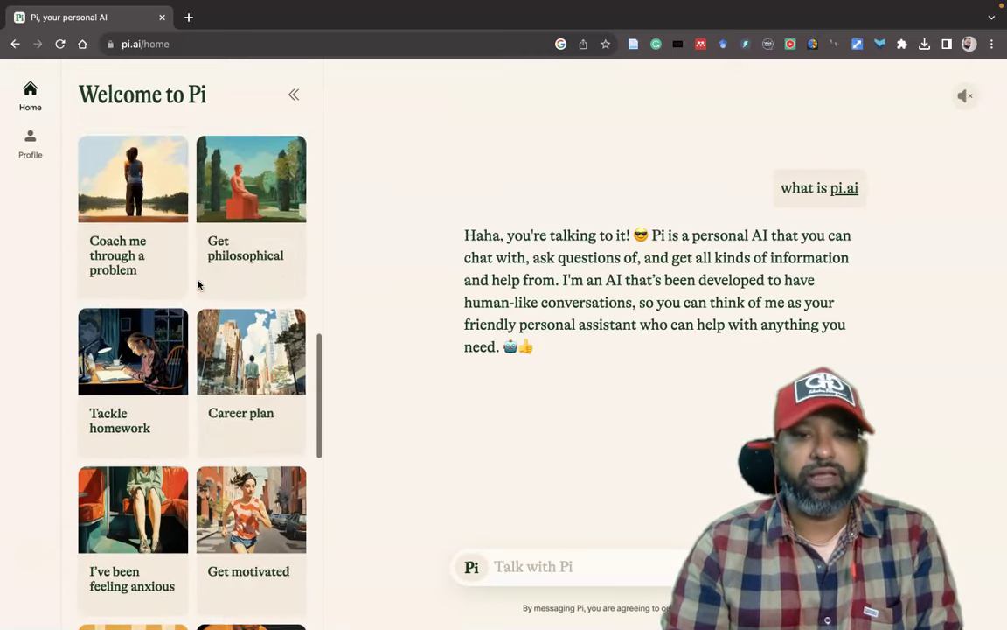
{"action": "left_click", "coordinate": [30, 94]}
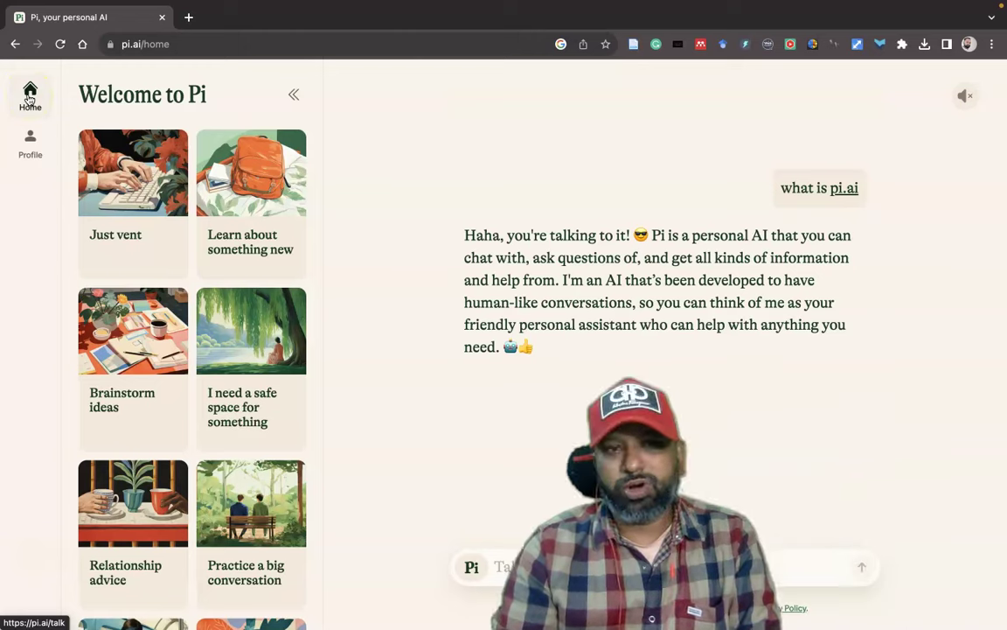
{"action": "left_click", "coordinate": [31, 104]}
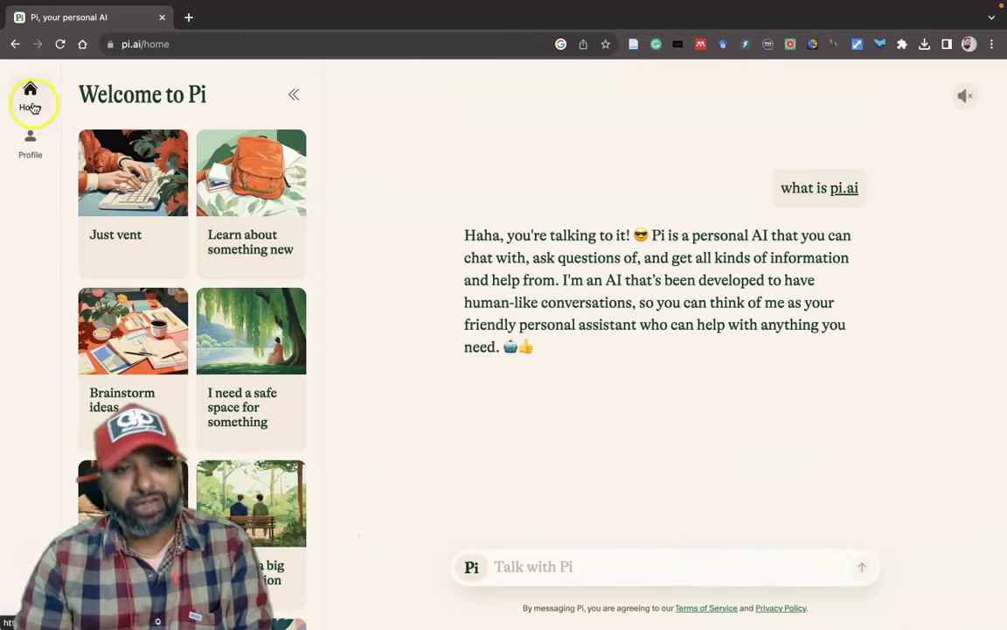
- Ask Pi 'what is artificial intelligence?' and highlight its full answer
{"action": "left_click", "coordinate": [521, 578]}
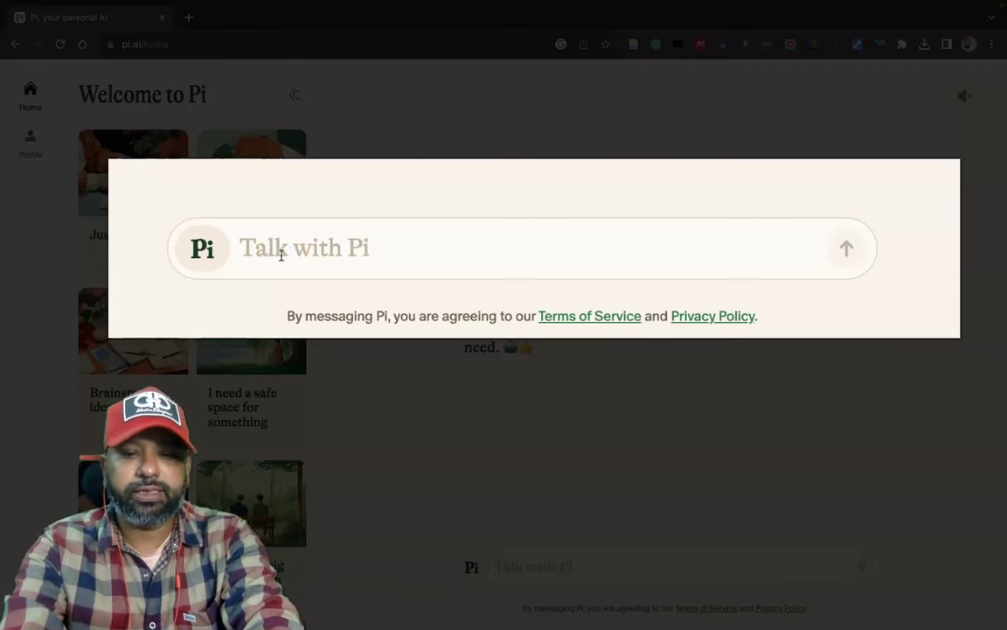
{"action": "type", "text": "what is arti"}
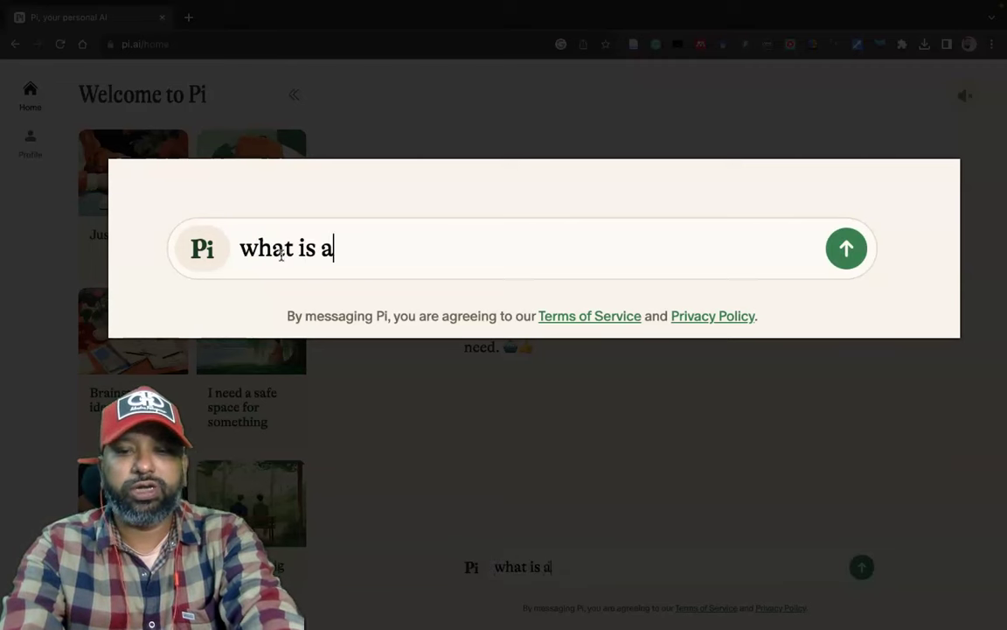
{"action": "type", "text": "ficial intelligence?"}
{"action": "left_click", "coordinate": [289, 251]}
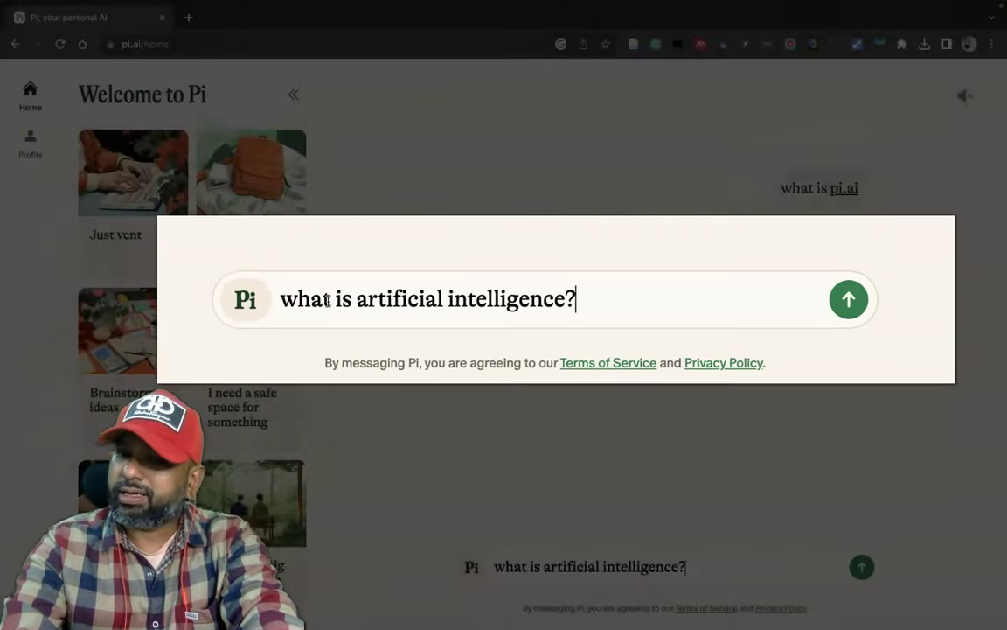
{"action": "key", "text": "Return"}
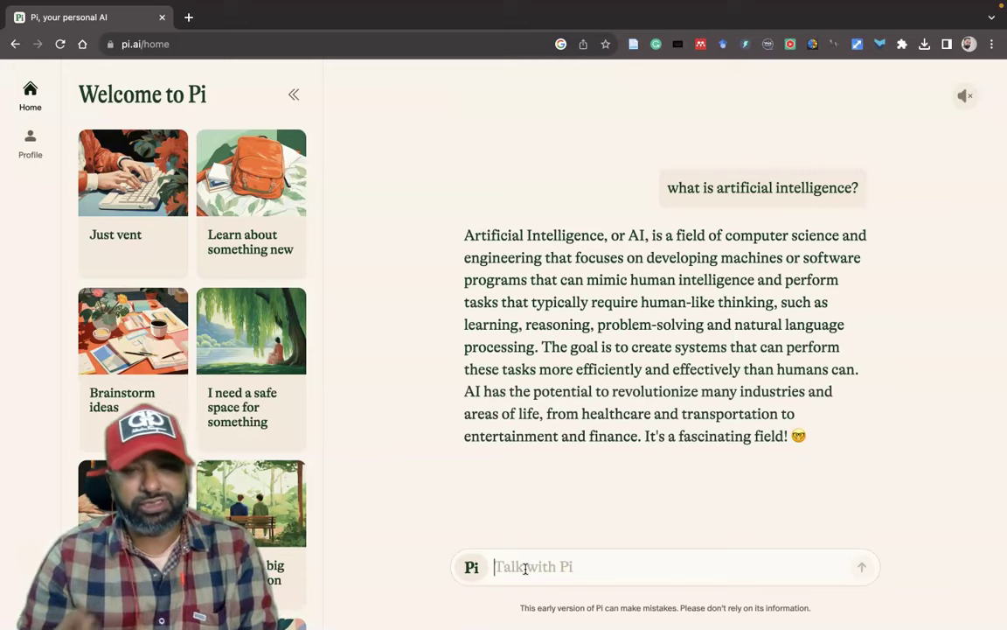
{"action": "left_click_drag", "start_coordinate": [811, 442], "coordinate": [467, 239]}
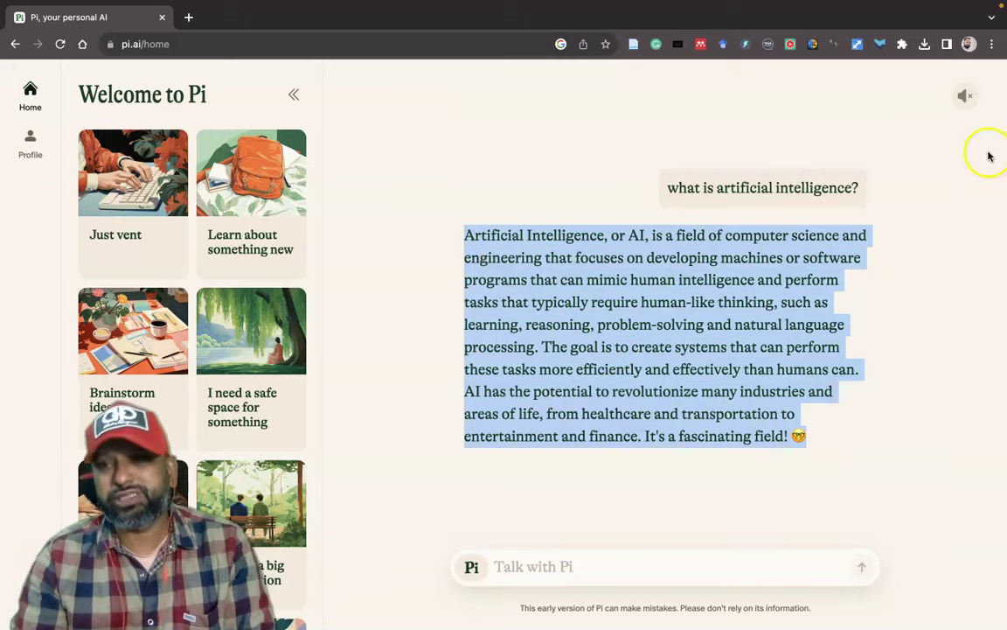
- Turn Pi's spoken replies on with the Pi 1 voice, then toggle voice off and on again
{"action": "left_click", "coordinate": [968, 99]}
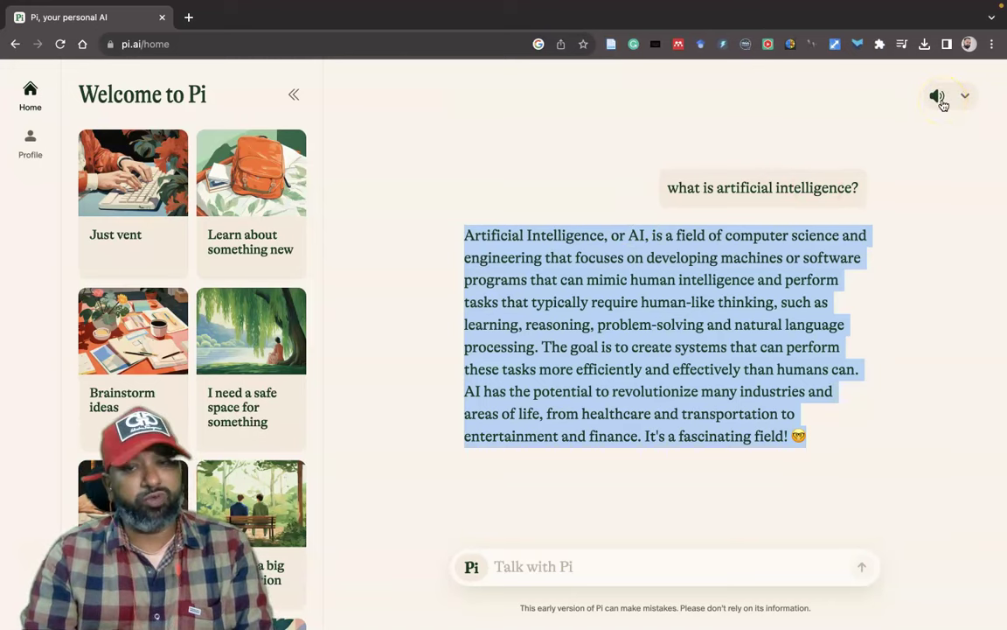
{"action": "left_click", "coordinate": [964, 98]}
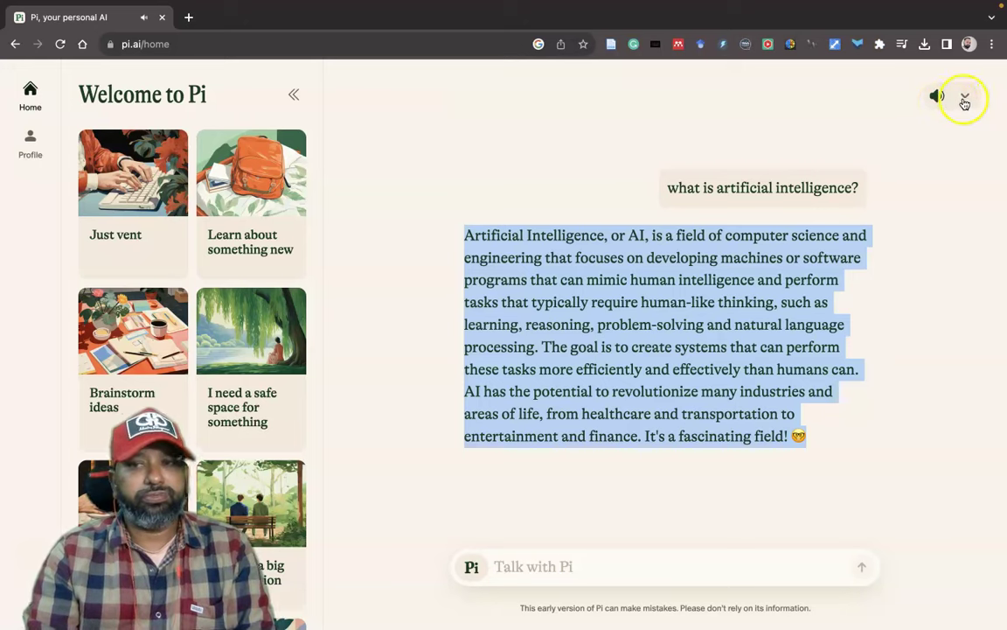
{"action": "left_click", "coordinate": [944, 127]}
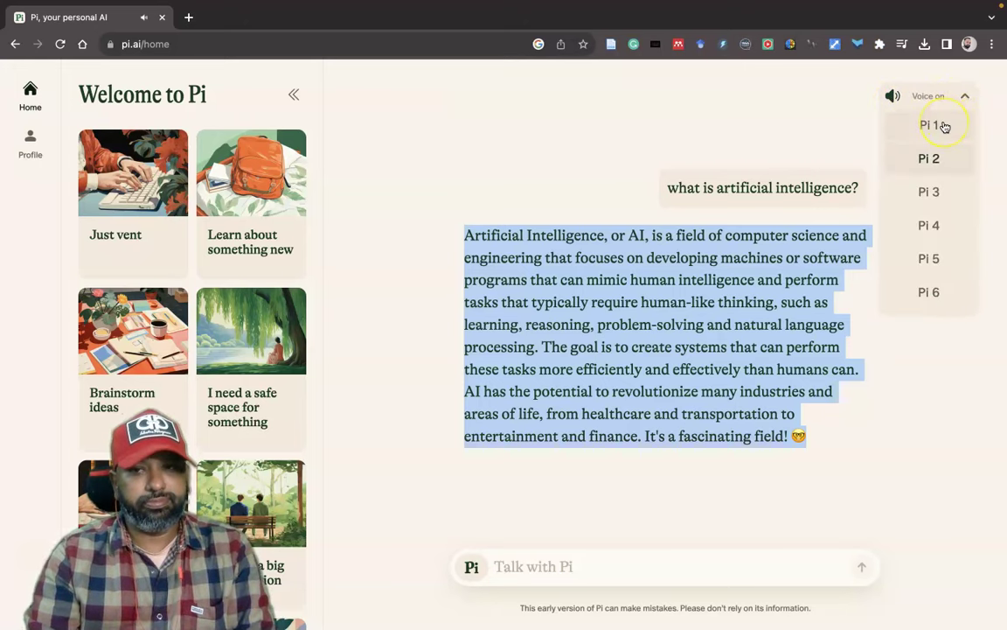
{"action": "left_click", "coordinate": [928, 98]}
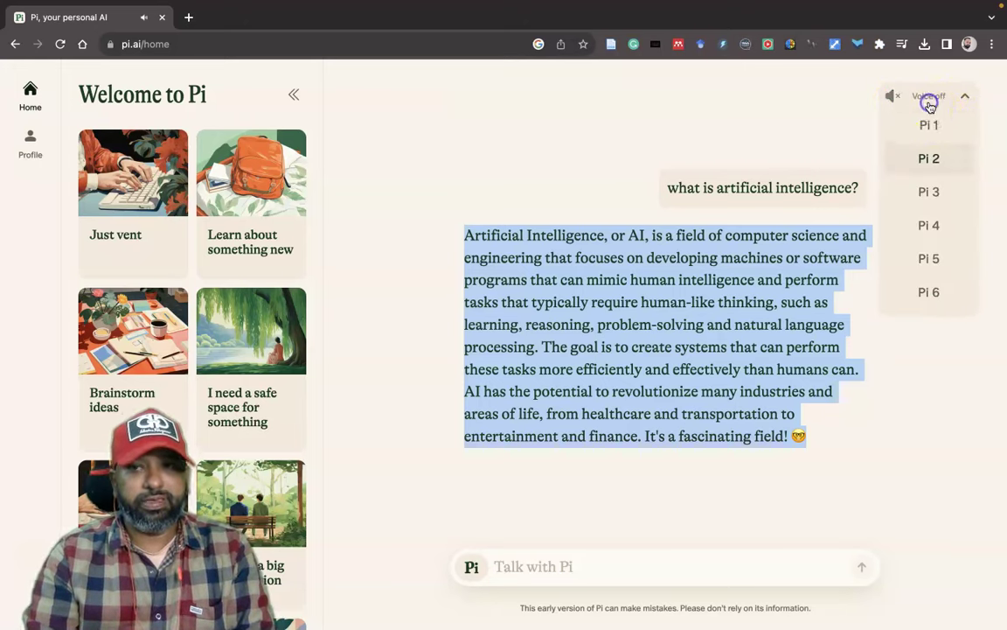
{"action": "left_click", "coordinate": [928, 123]}
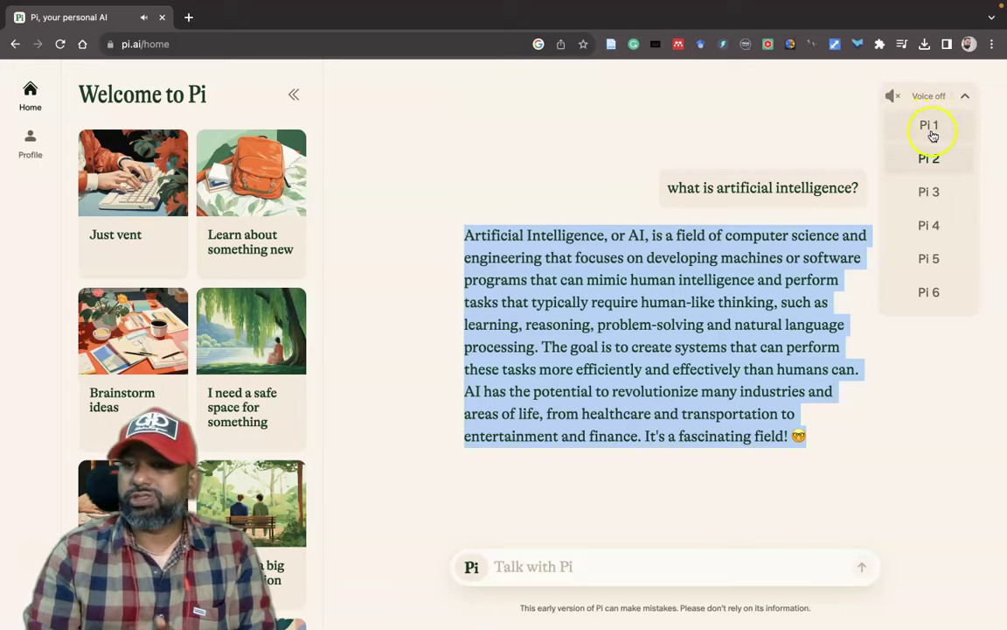
{"action": "left_click", "coordinate": [942, 128]}
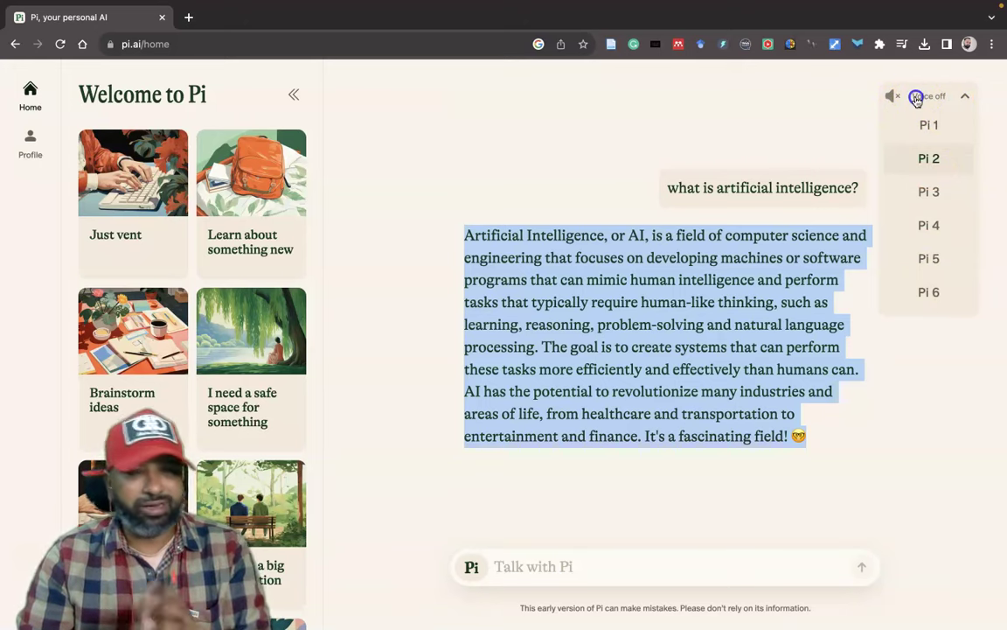
- Enable voice and audition voices Pi 1 through Pi 6, ending on Pi 6
{"action": "left_click", "coordinate": [916, 99]}
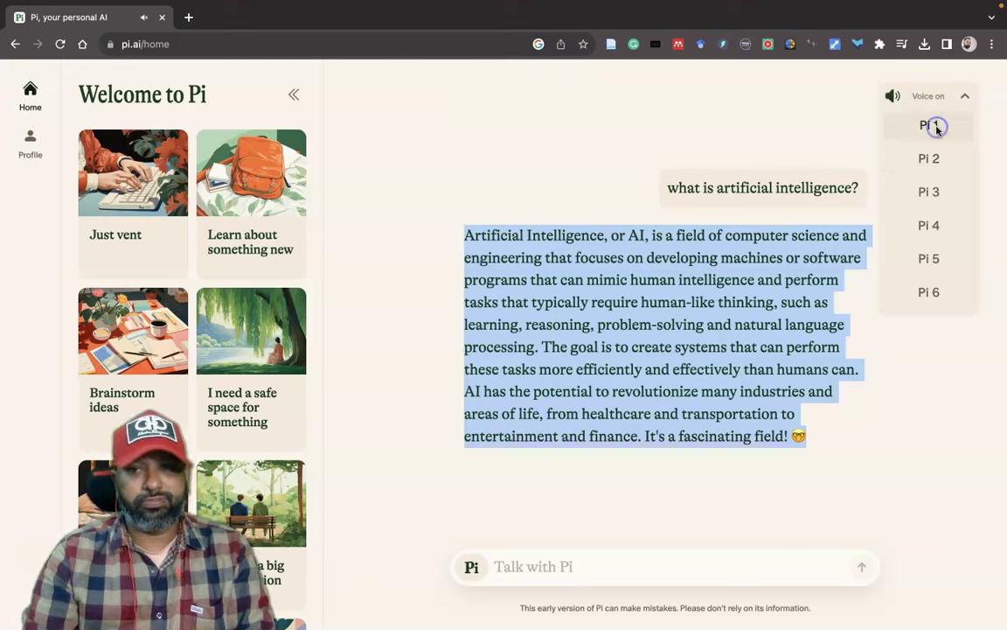
{"action": "left_click", "coordinate": [929, 126]}
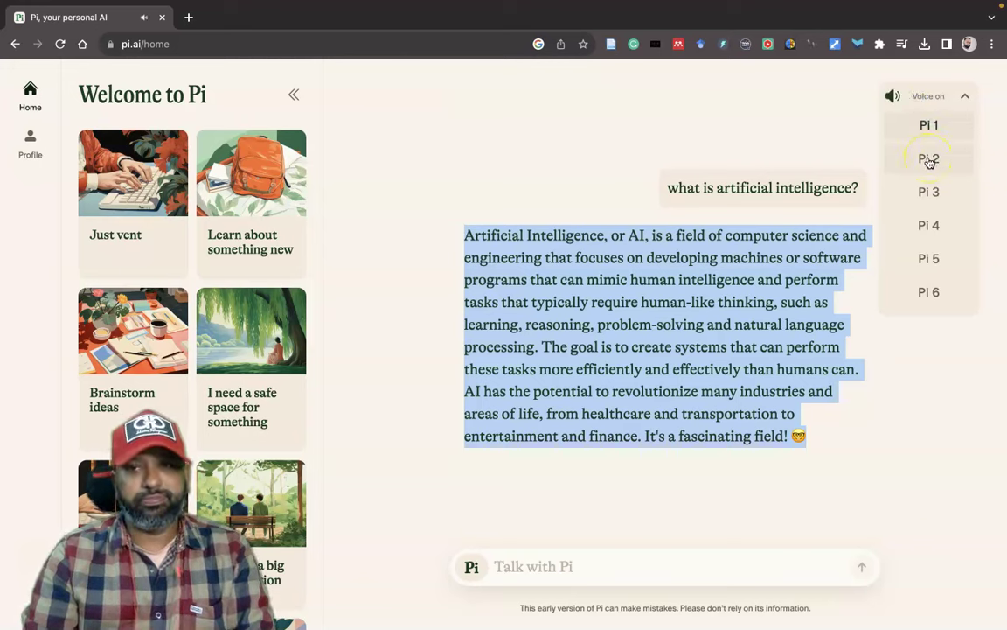
{"action": "left_click", "coordinate": [930, 161]}
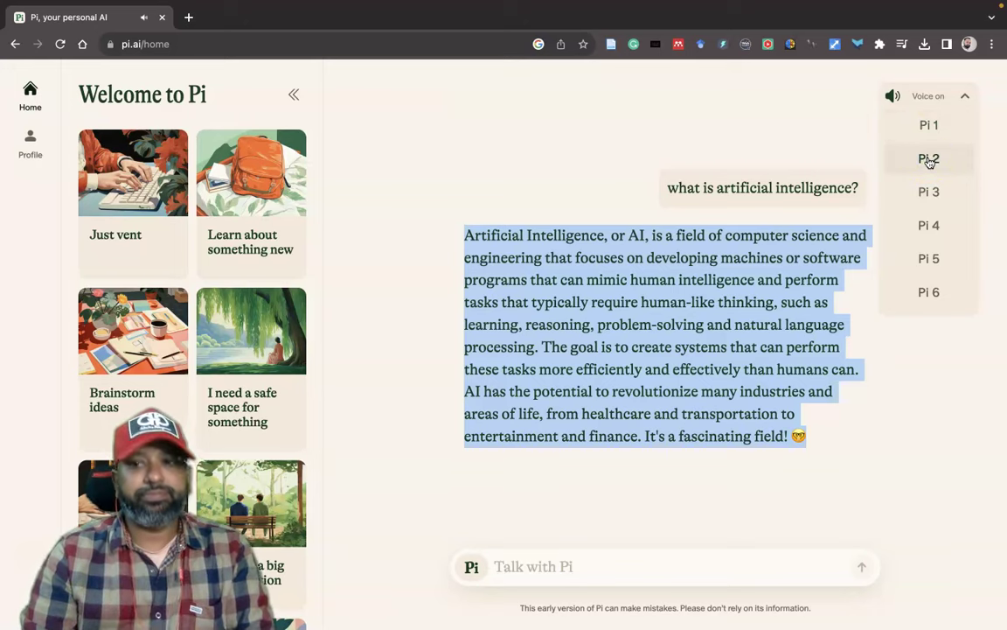
{"action": "left_click", "coordinate": [932, 202]}
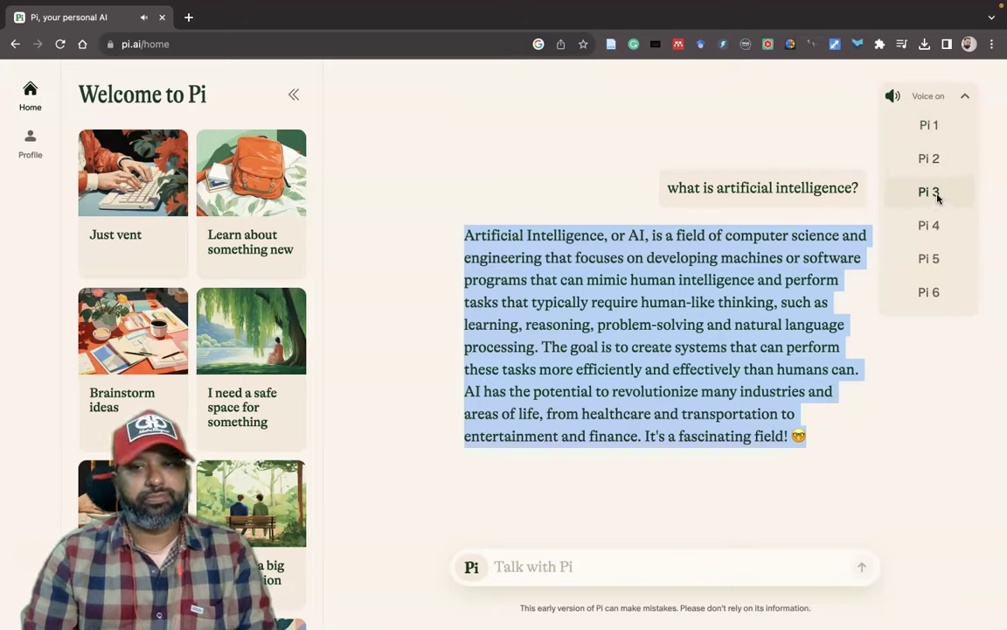
{"action": "left_click", "coordinate": [935, 226]}
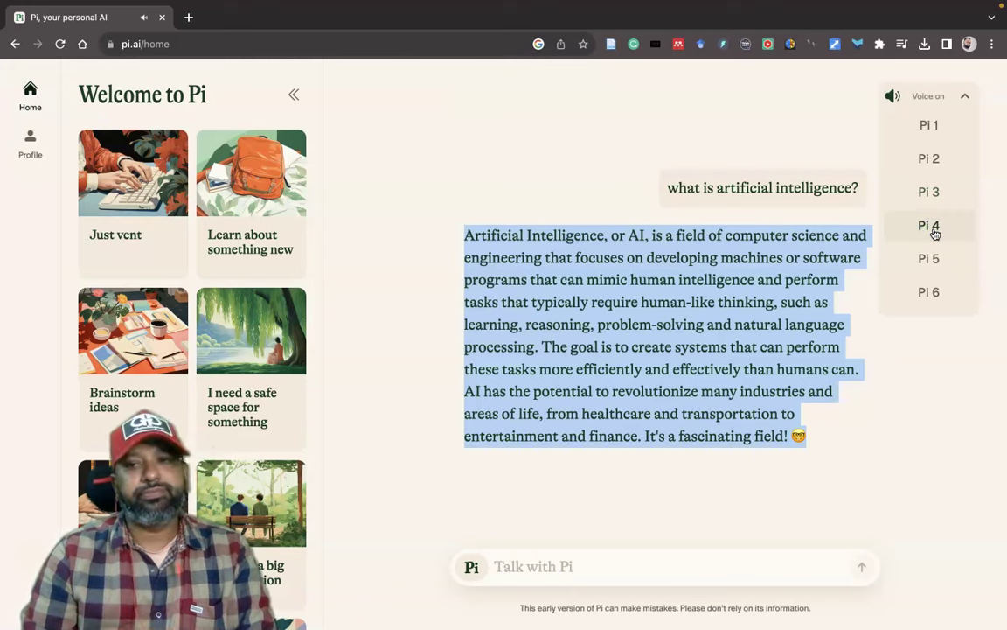
{"action": "left_click", "coordinate": [934, 262]}
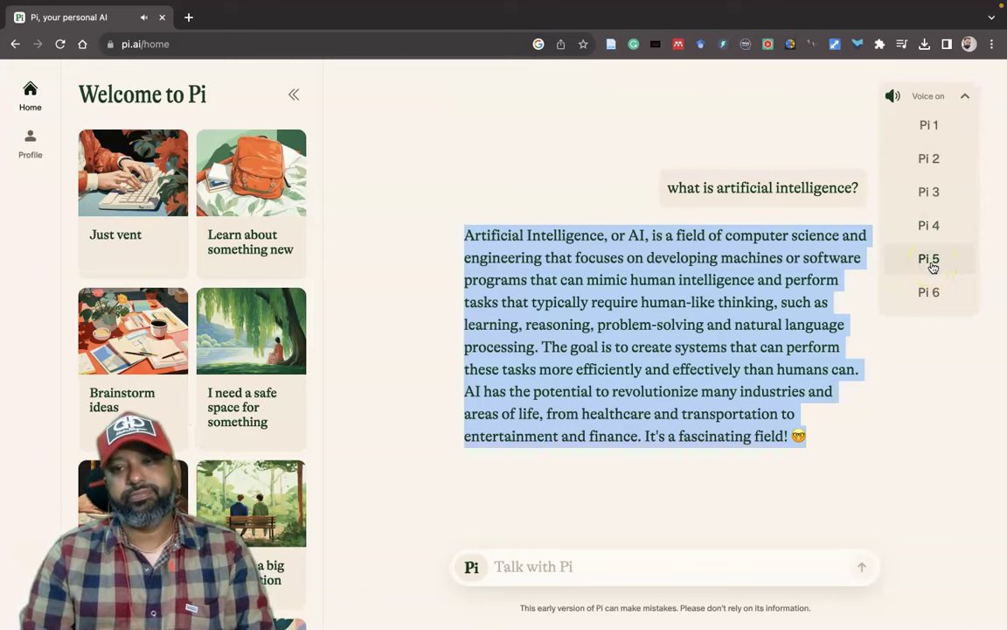
{"action": "left_click", "coordinate": [938, 302]}
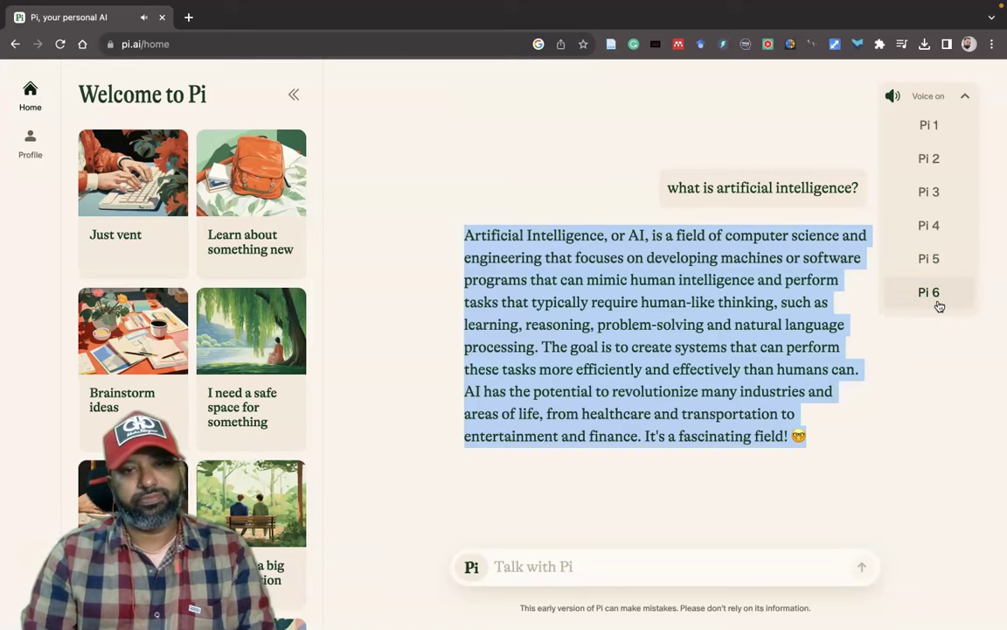
- Switch Pi's spoken replies off
{"action": "left_click", "coordinate": [990, 279]}
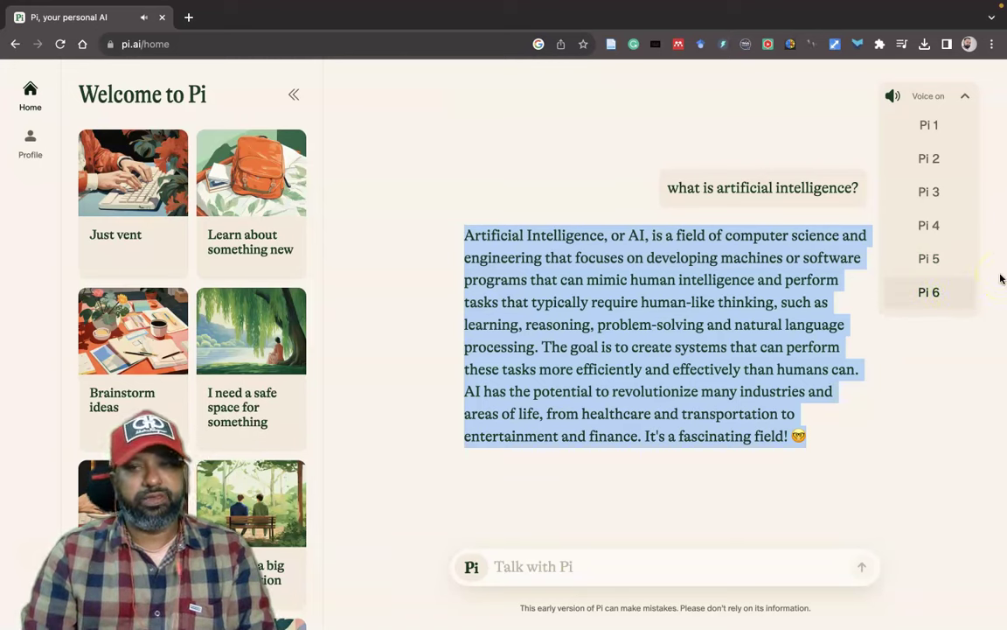
{"action": "left_click", "coordinate": [897, 97]}
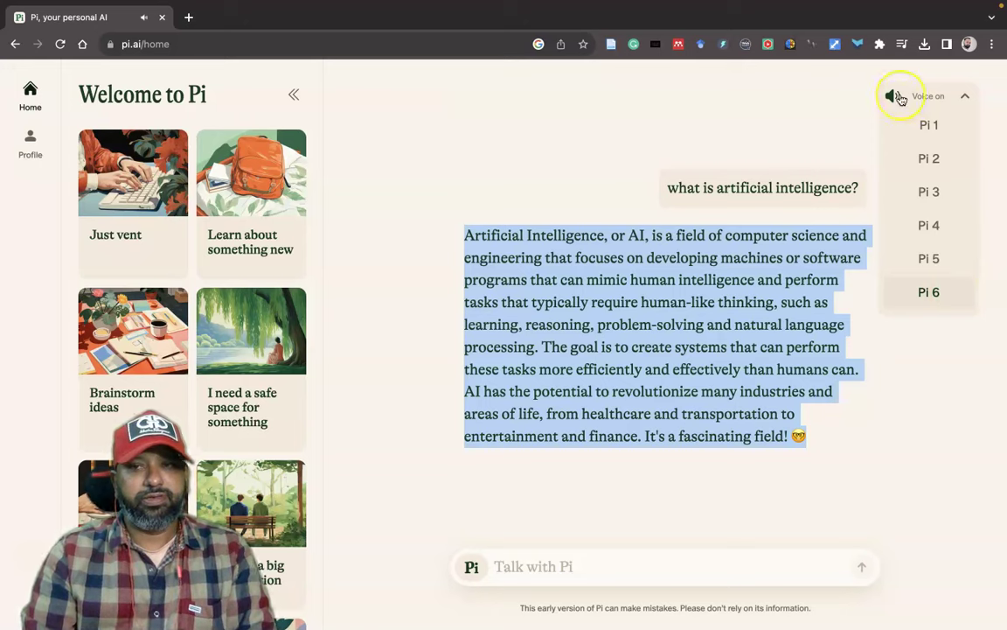
{"action": "left_click", "coordinate": [898, 97]}
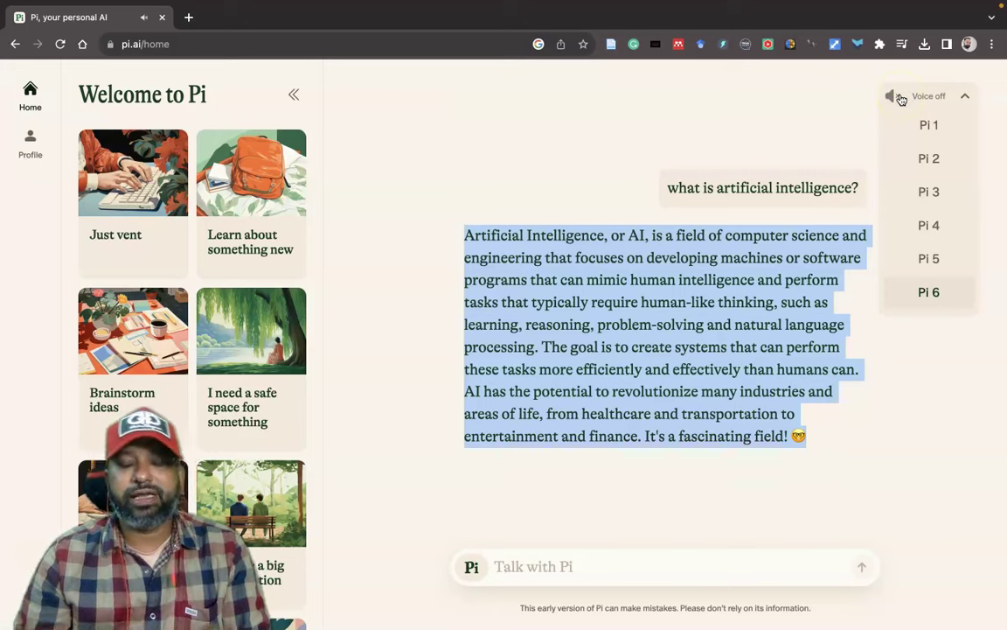
{"action": "left_click", "coordinate": [903, 102]}
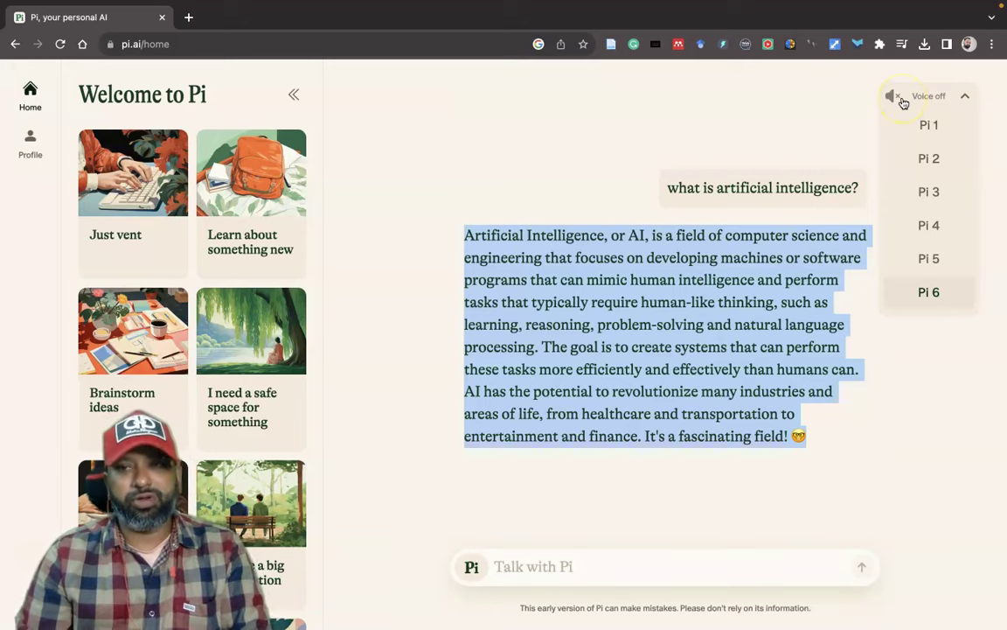
- Send Pi the question 'how can we use ai chatbot in the higher education'
{"action": "left_click", "coordinate": [650, 559]}
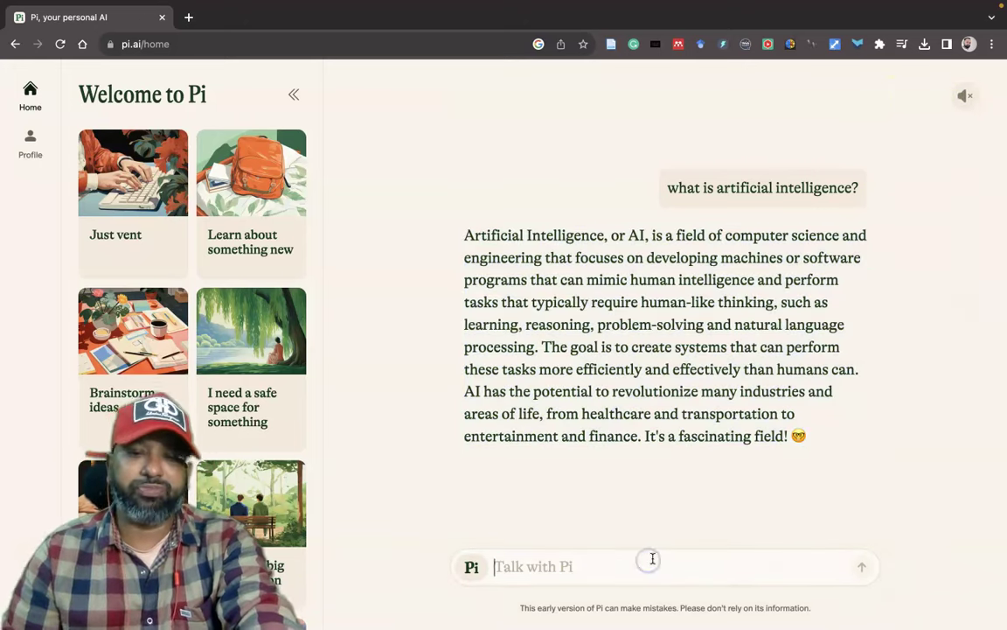
{"action": "type", "text": "how can"}
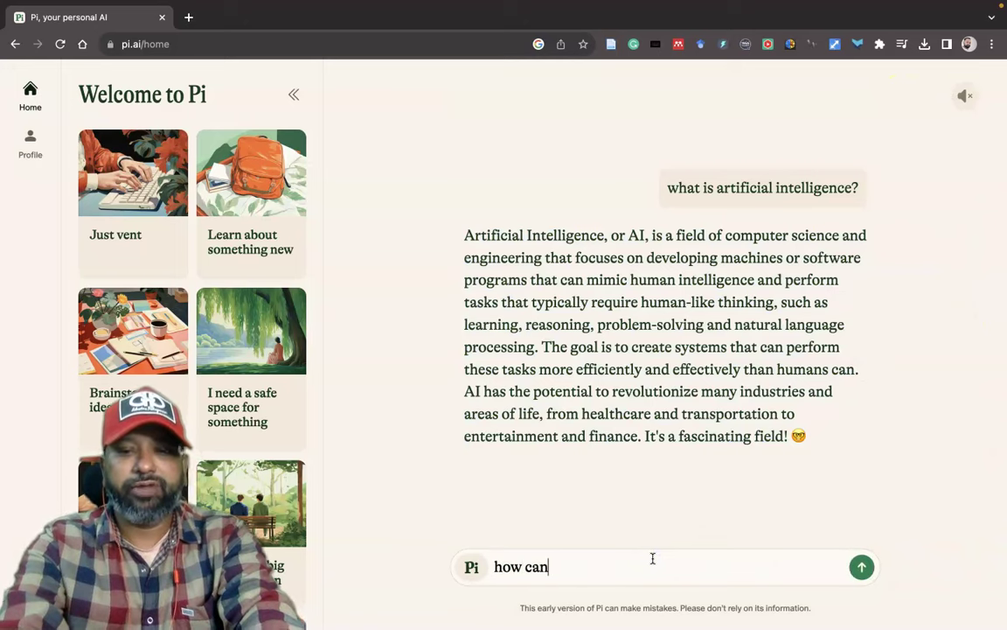
{"action": "type", "text": " we use th"}
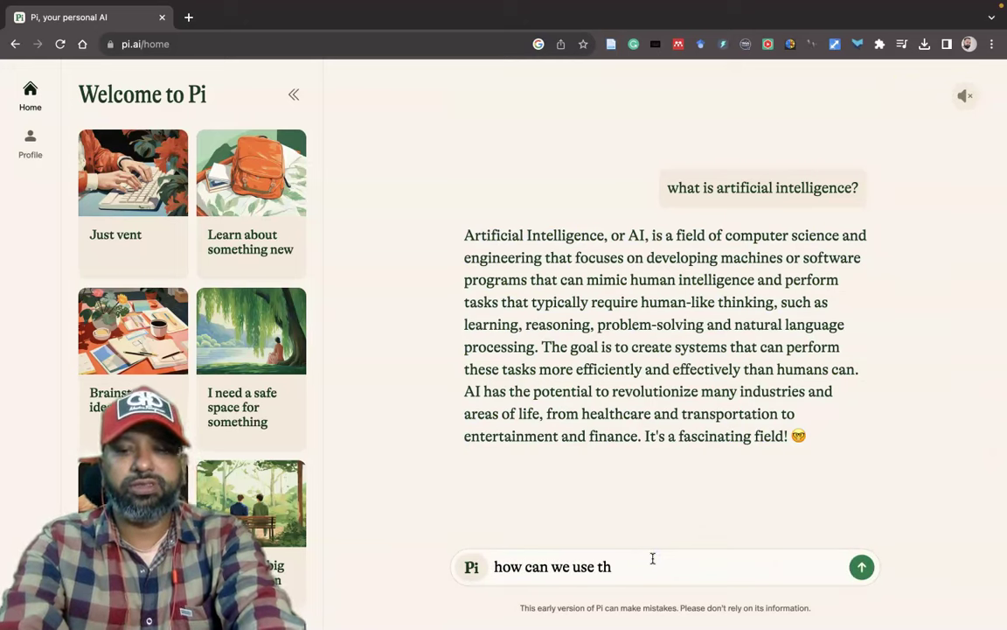
{"action": "key", "text": "BackSpace"}
{"action": "key", "text": "BackSpace"}
{"action": "left_click", "coordinate": [627, 502]}
{"action": "type", "text": "ai c"}
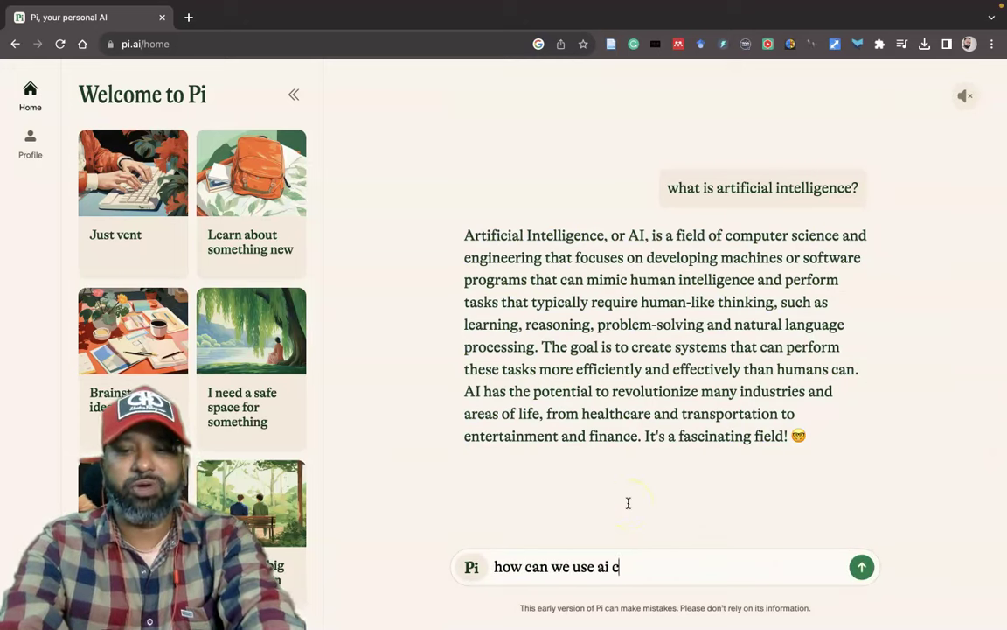
{"action": "type", "text": "hatbot in the "}
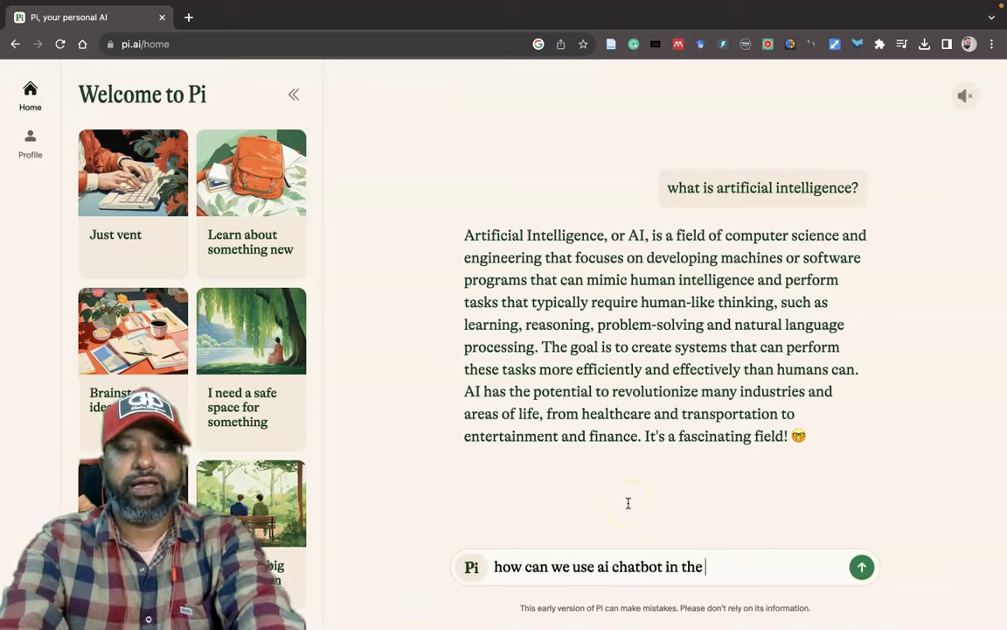
{"action": "type", "text": "higher educ"}
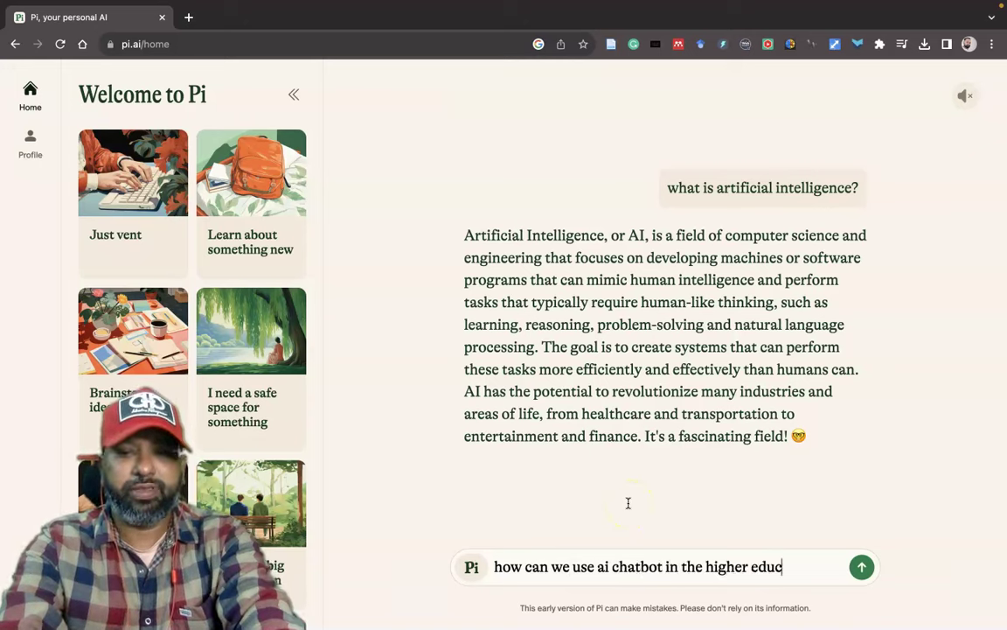
{"action": "type", "text": "ation"}
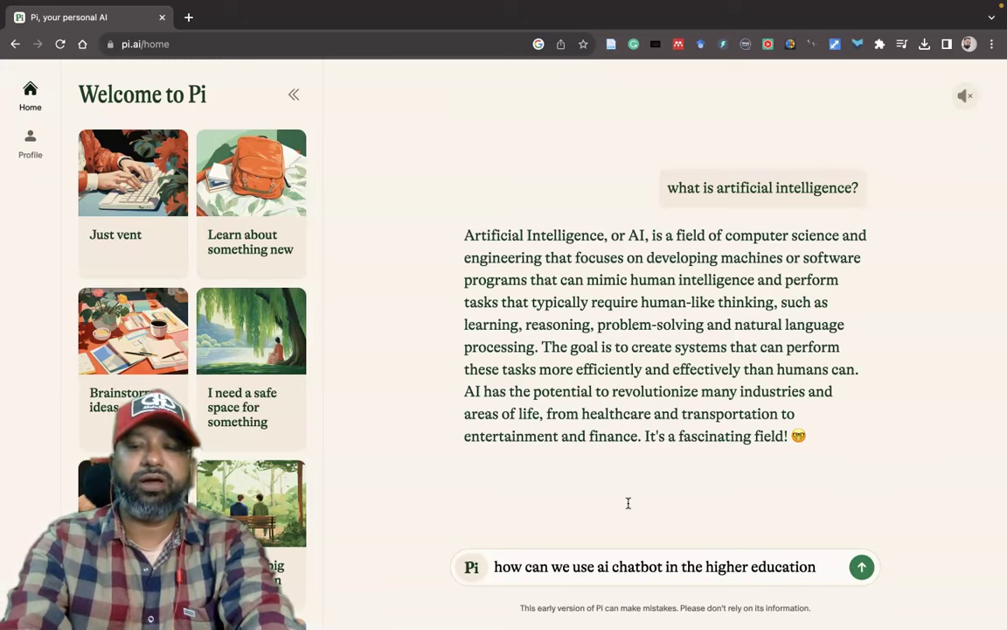
{"action": "key", "text": "Return"}
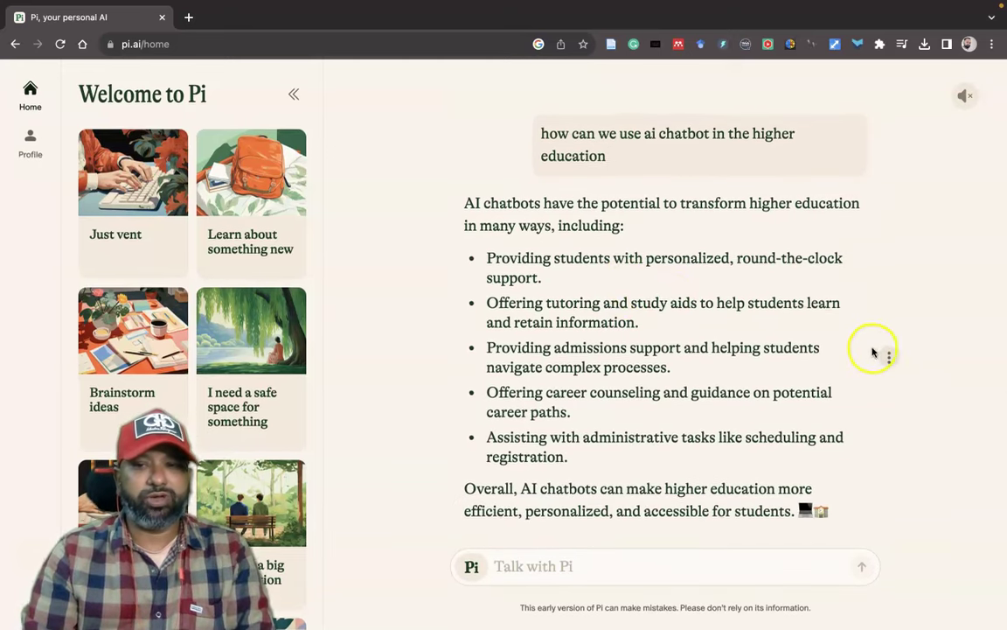
- View the answer's Share/Report menu, then open the Profile page from the sidebar
{"action": "left_click", "coordinate": [889, 357]}
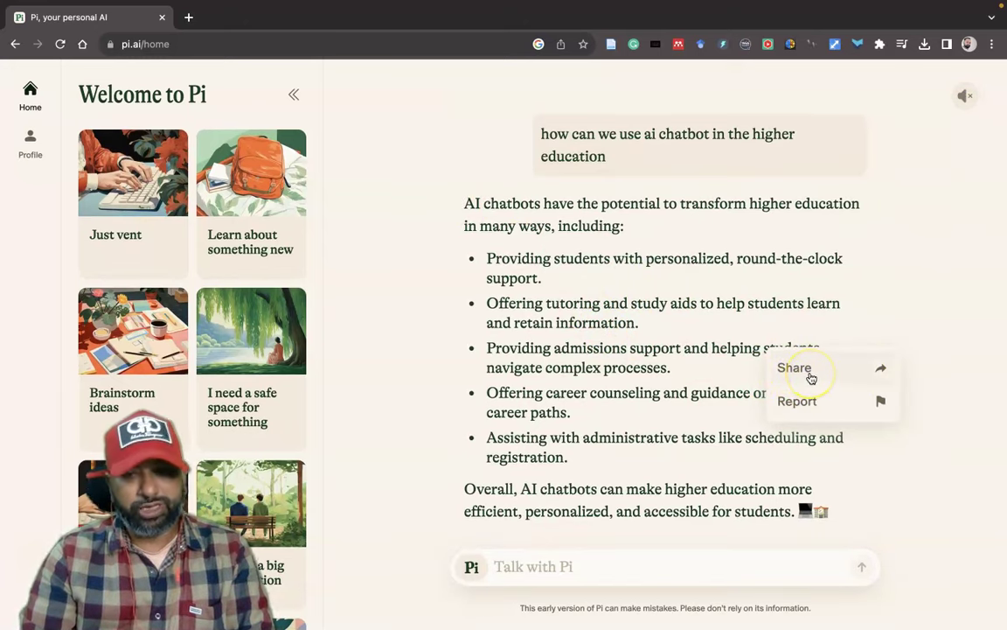
{"action": "scroll", "coordinate": [944, 262], "scroll_direction": "up", "scroll_amount": 1}
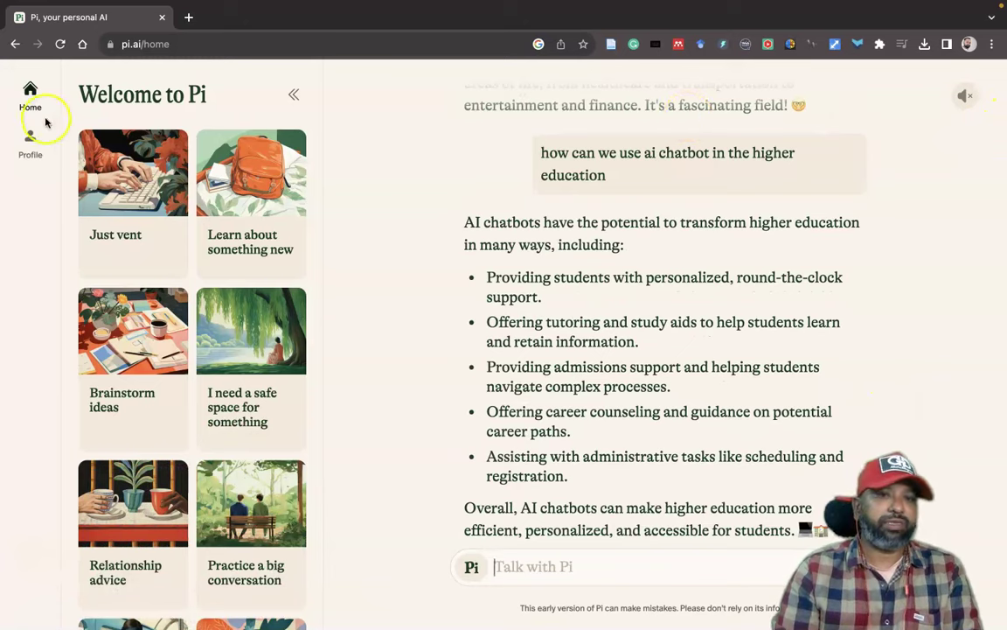
{"action": "left_click", "coordinate": [30, 140]}
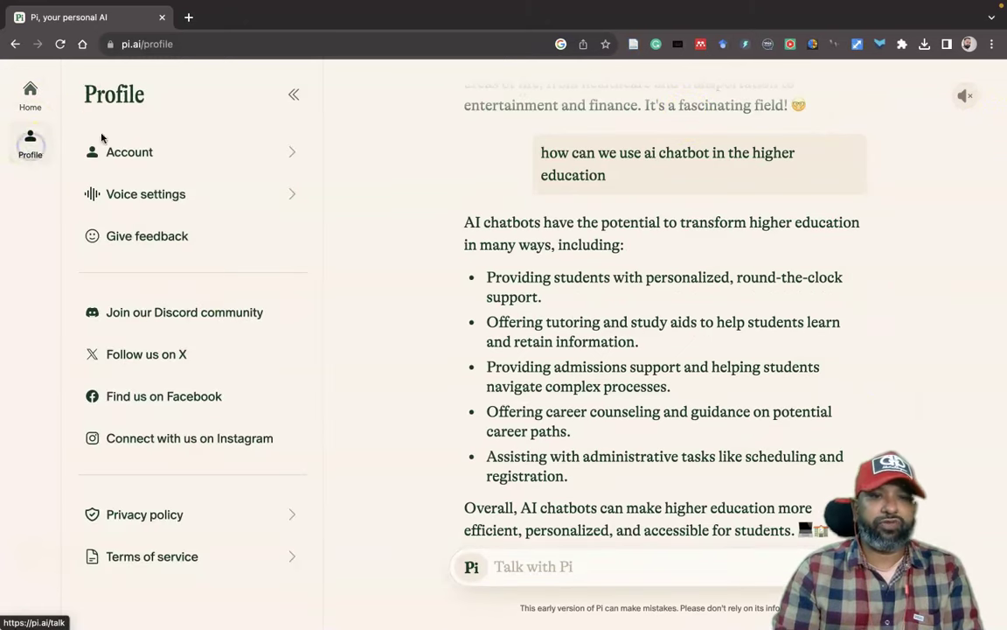